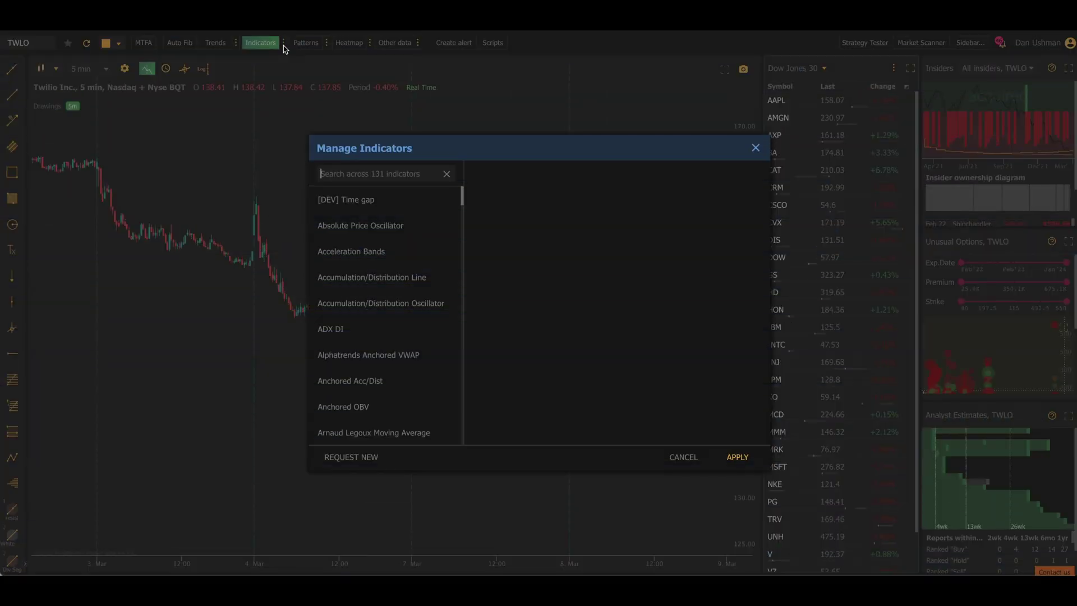
Search for 'twap', select Time Weighted Average Price and enable its current line.
type("twap")
left_click(359, 200)
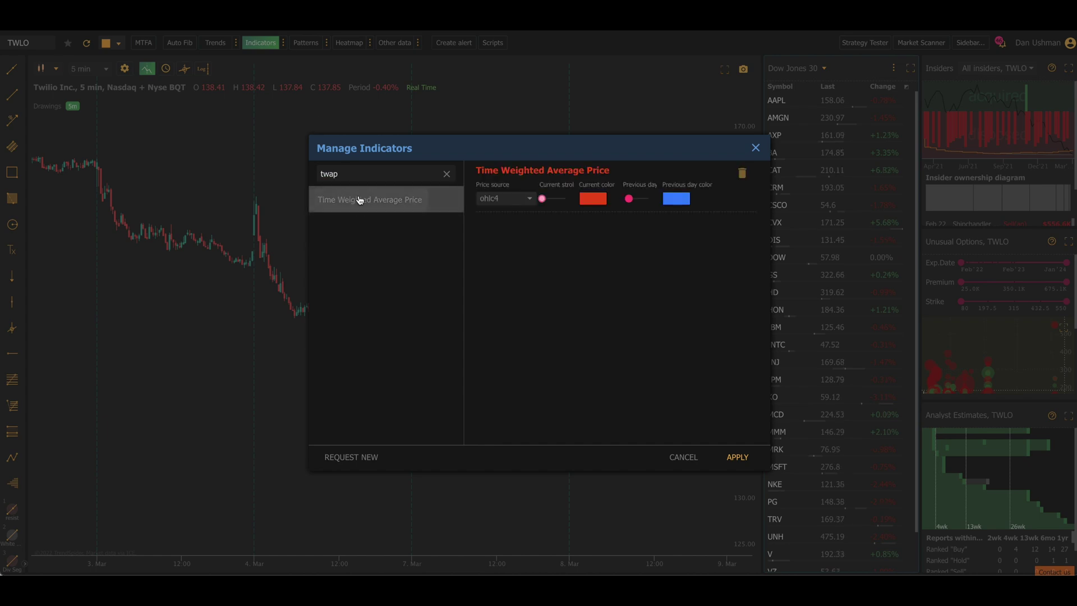
left_click(543, 199)
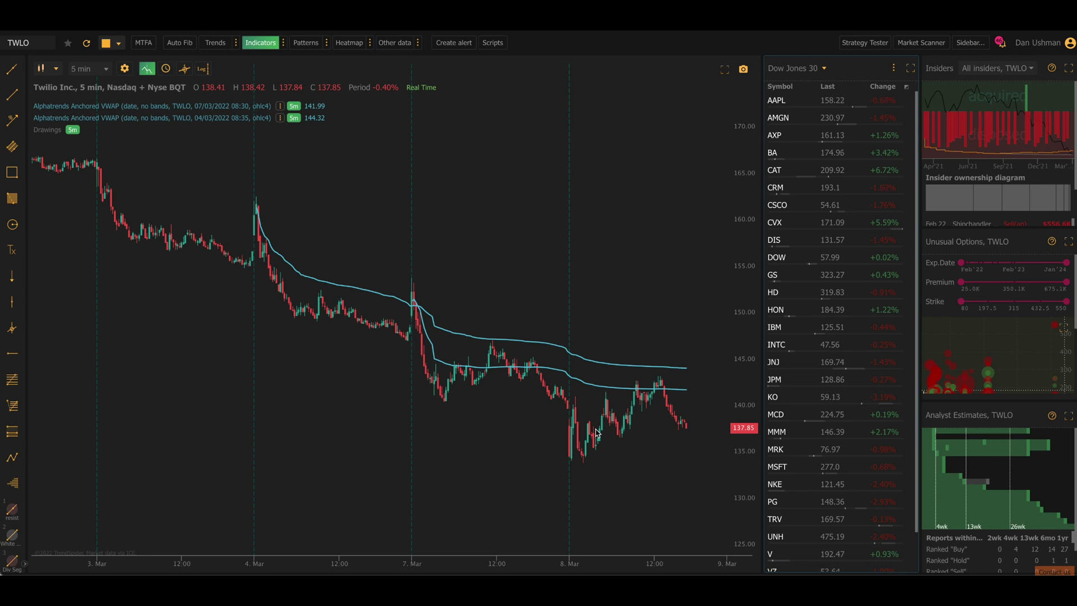
Remove all manual anchored VWAP lines for TWLO from the line's context menu.
right_click(357, 288)
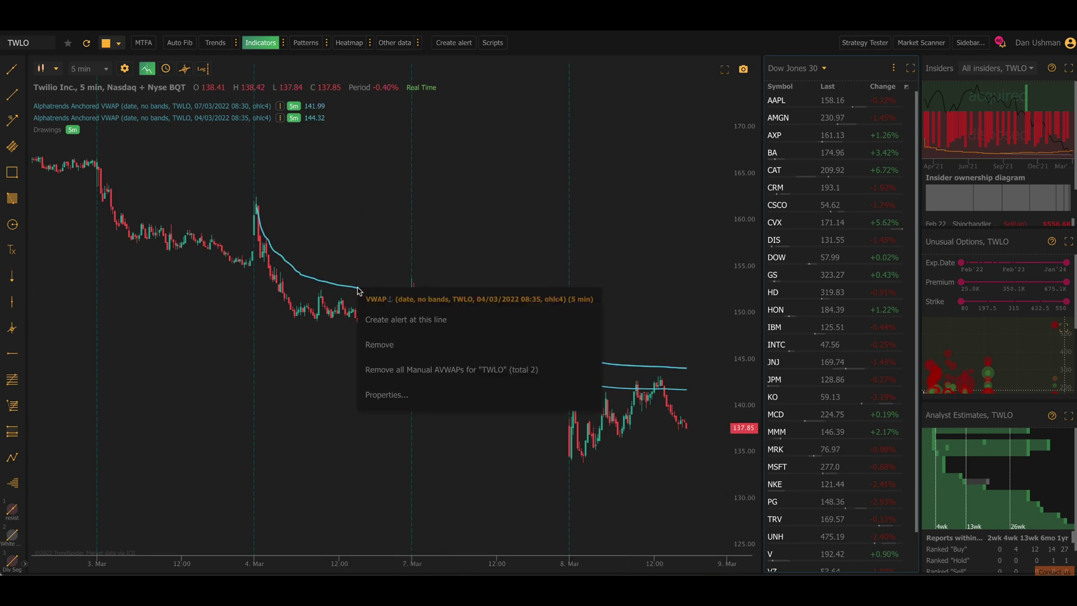
left_click(404, 372)
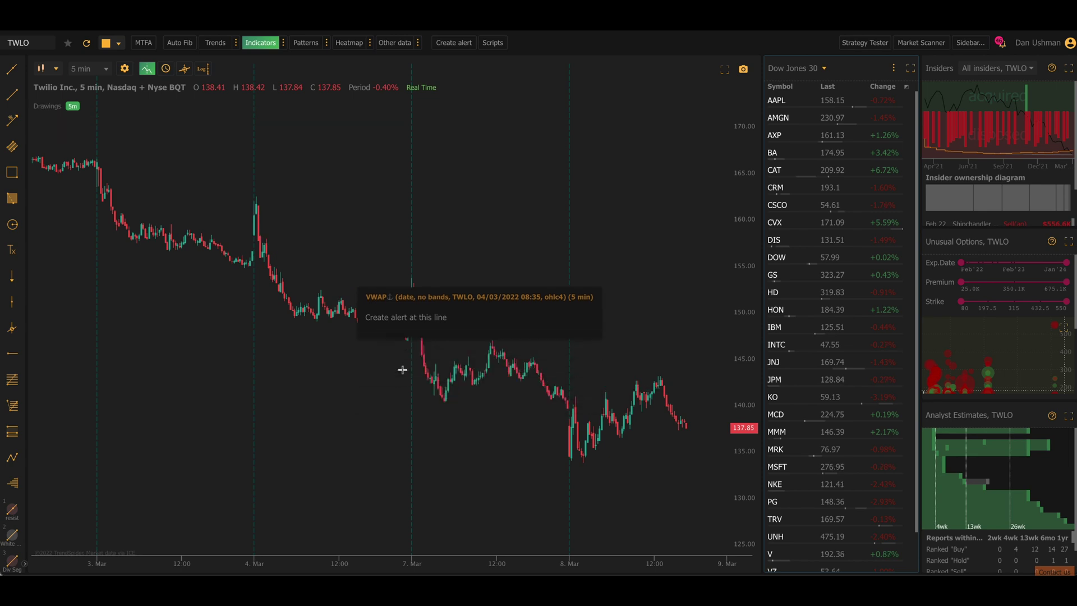
Add Time Weighted Average Price with its current line enabled and ohlc4 as price source.
left_click(285, 48)
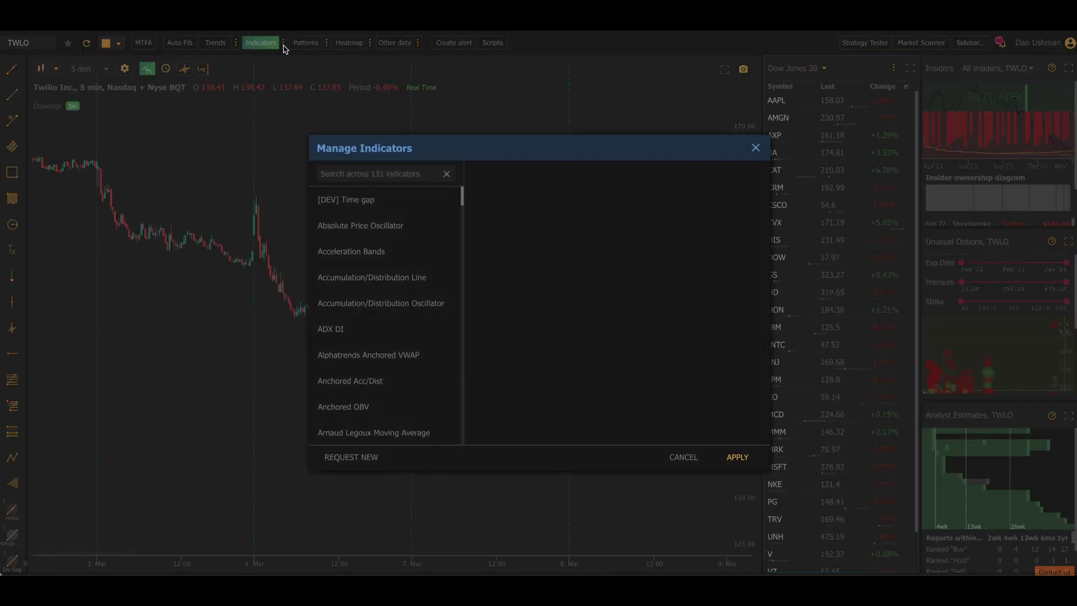
type("twap")
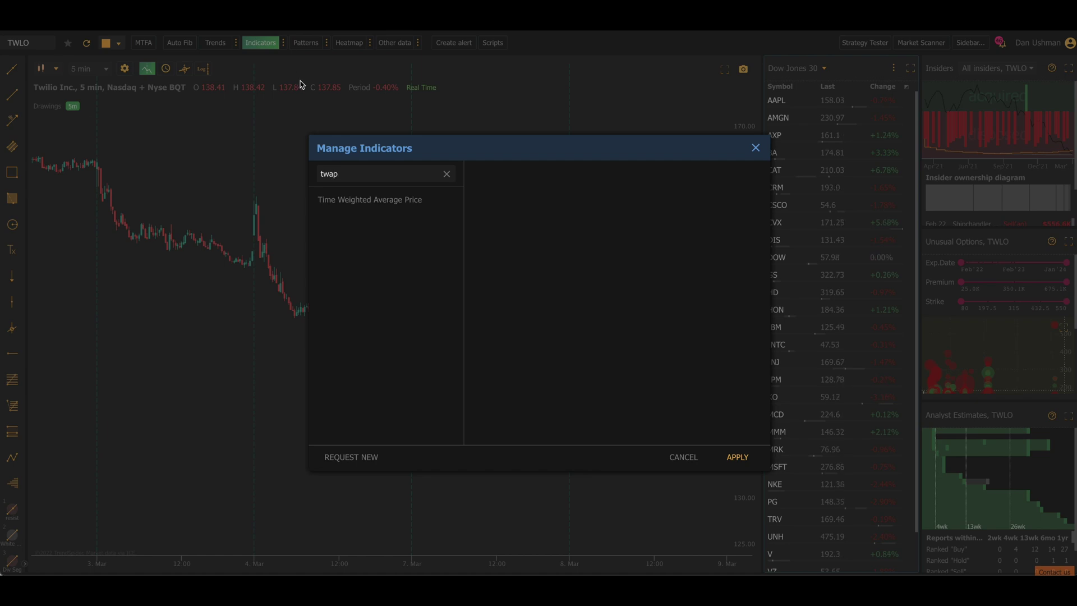
left_click(359, 200)
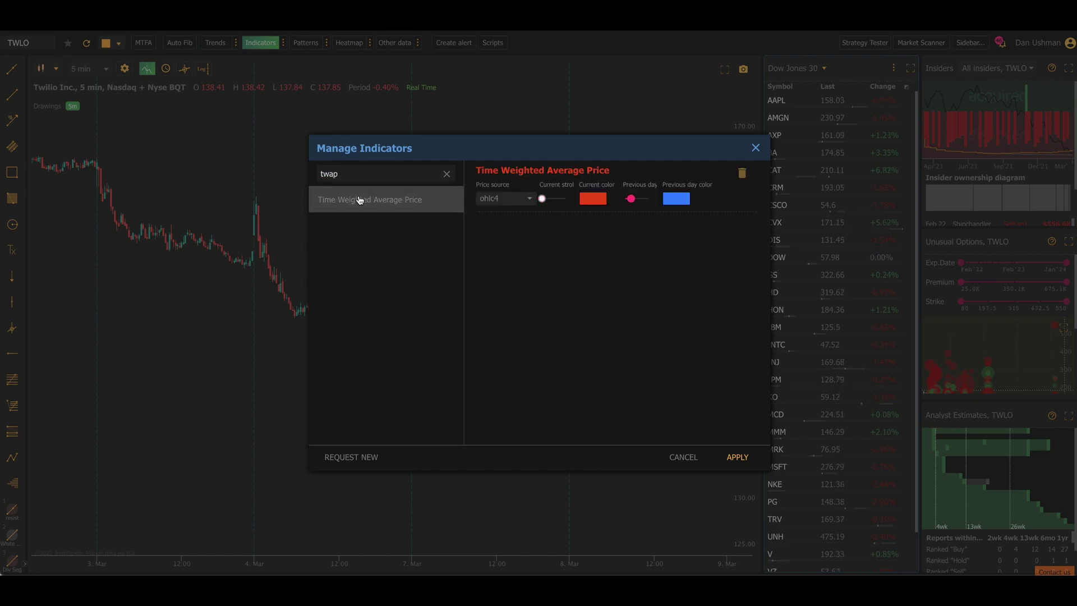
left_click(543, 200)
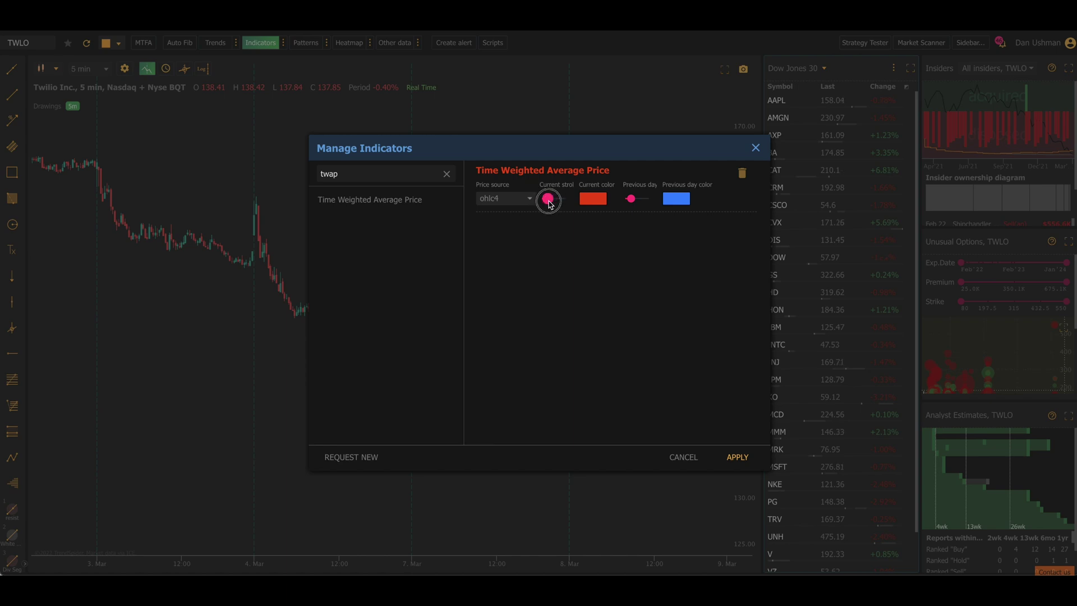
left_click(525, 199)
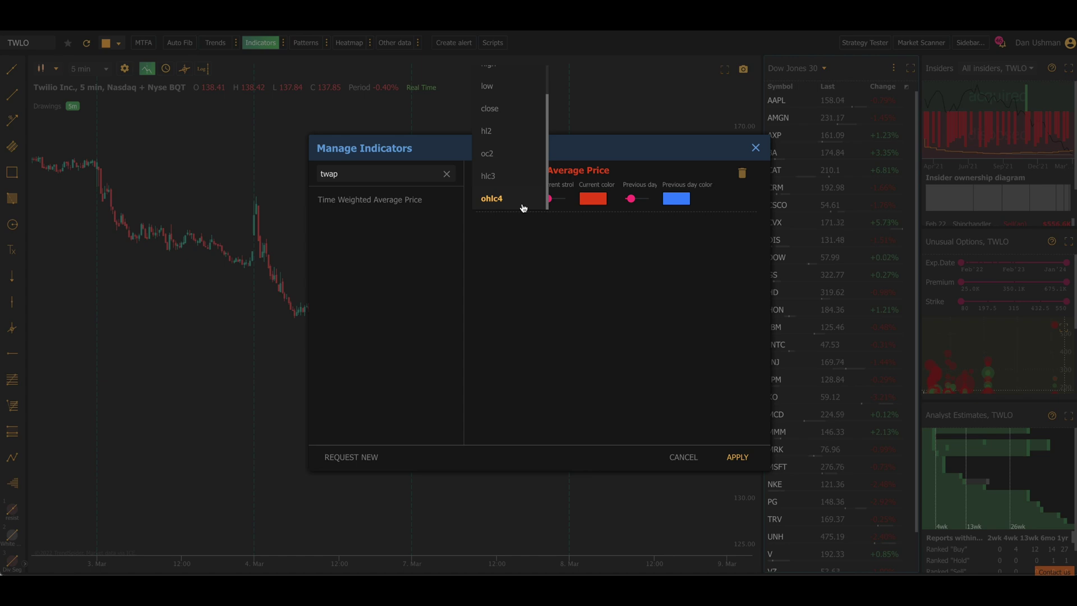
left_click(523, 207)
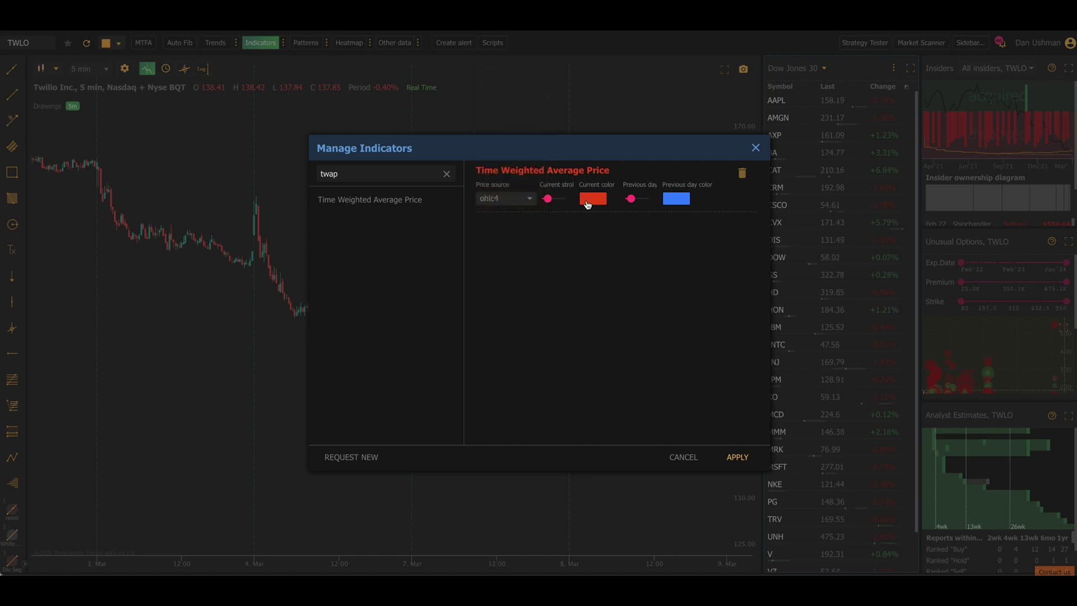
Color the current TWAP line white and previous-day lines yellow, then apply.
left_click(588, 204)
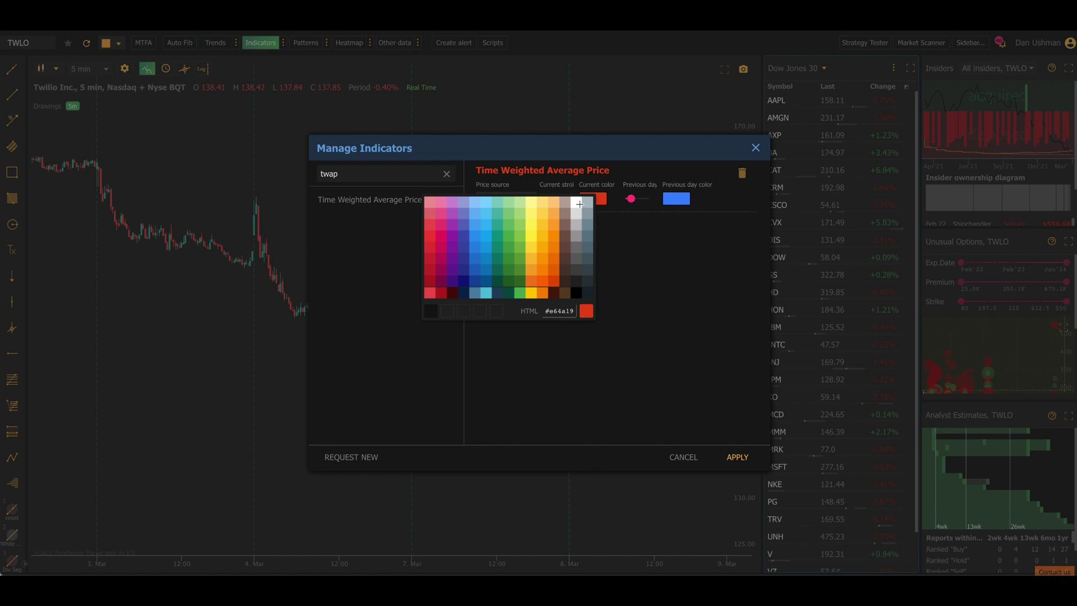
left_click(587, 204)
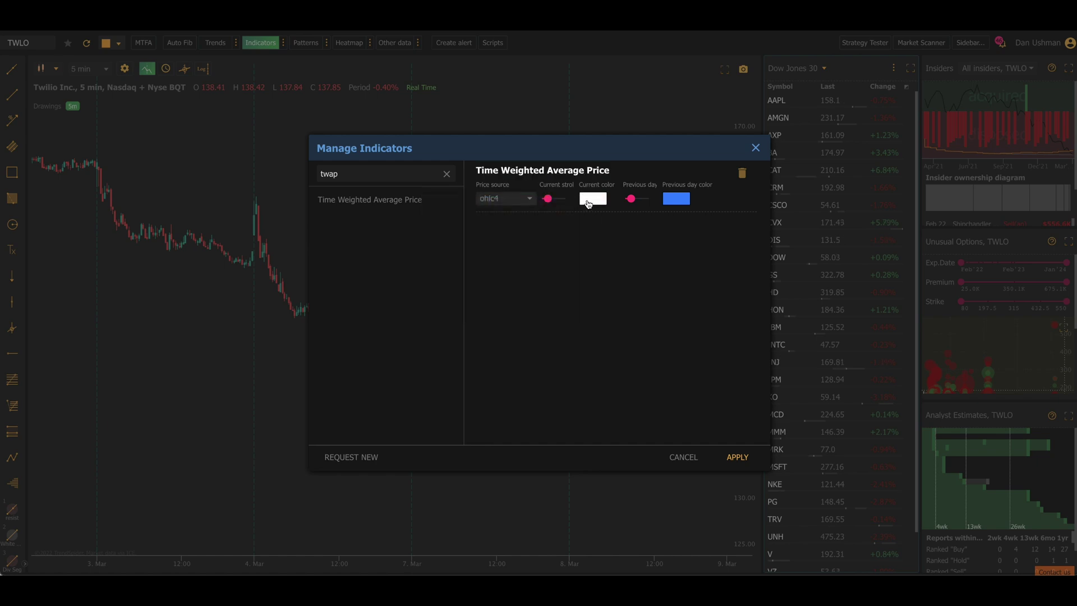
left_click(685, 203)
left_click(625, 233)
left_click(736, 456)
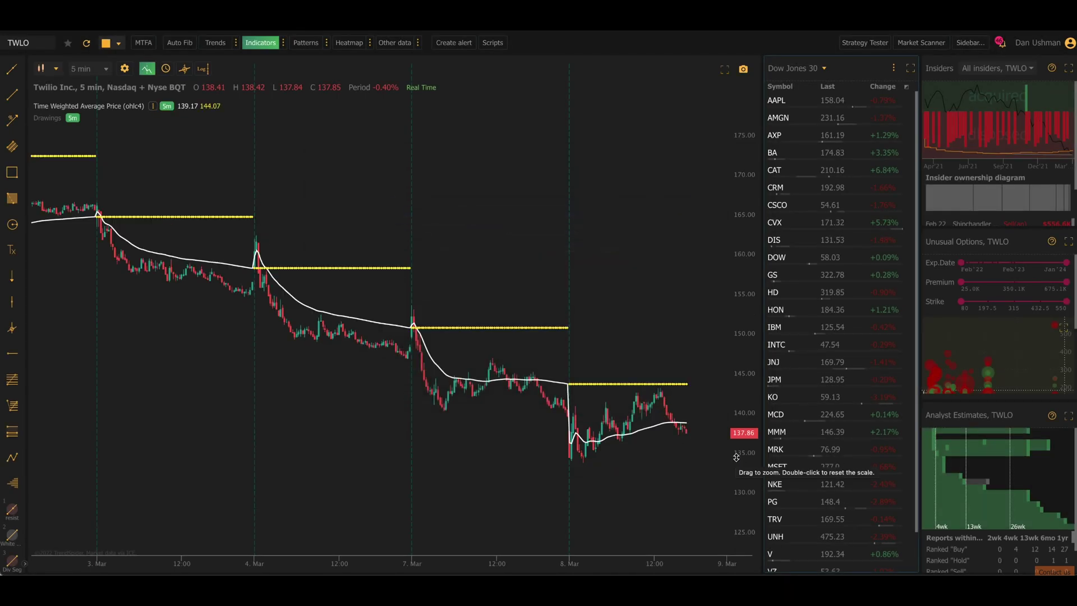
scroll(255, 249, "down", 4)
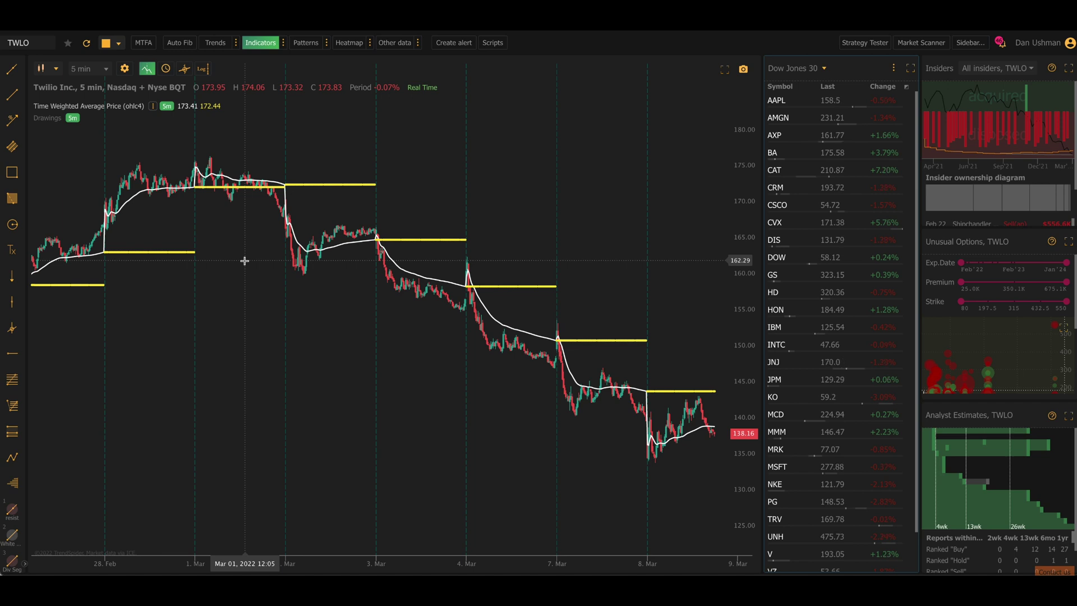
scroll(244, 260, "up", 5)
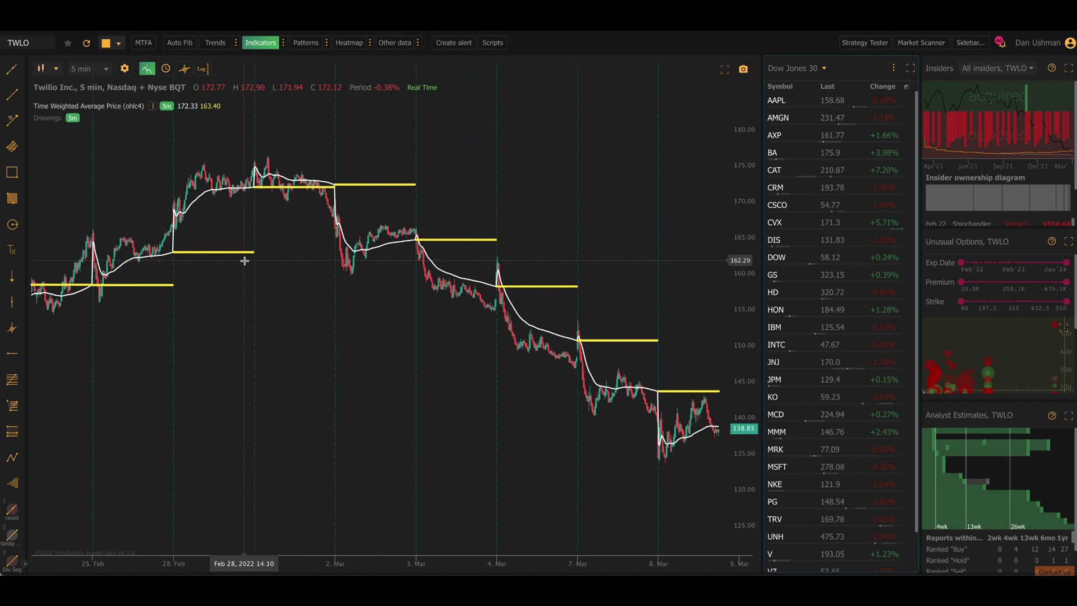
scroll(244, 261, "up", 2)
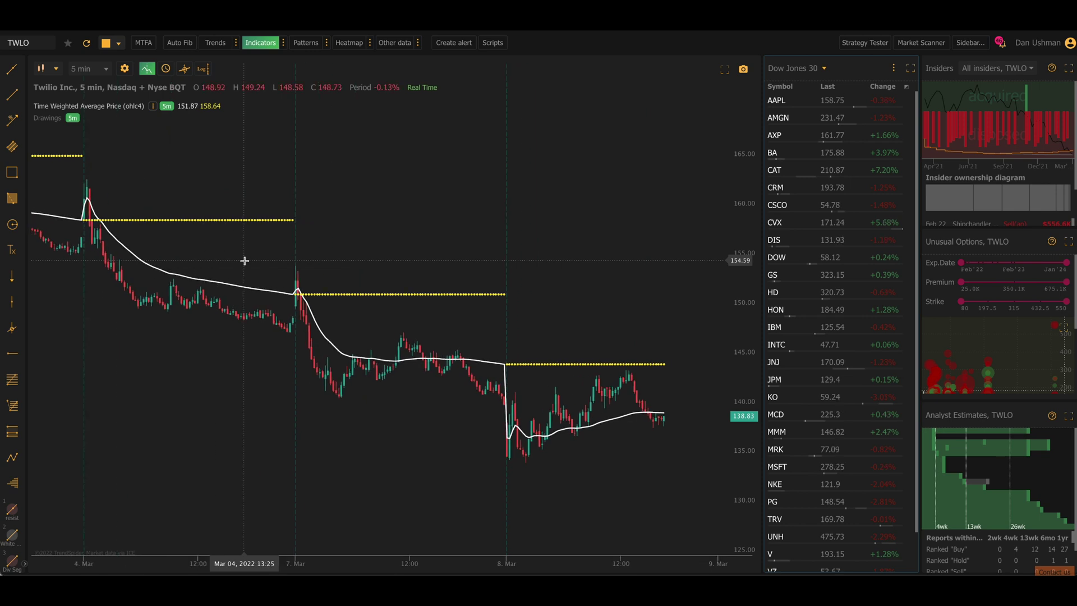
scroll(245, 260, "down", 1)
scroll(245, 261, "down", 5)
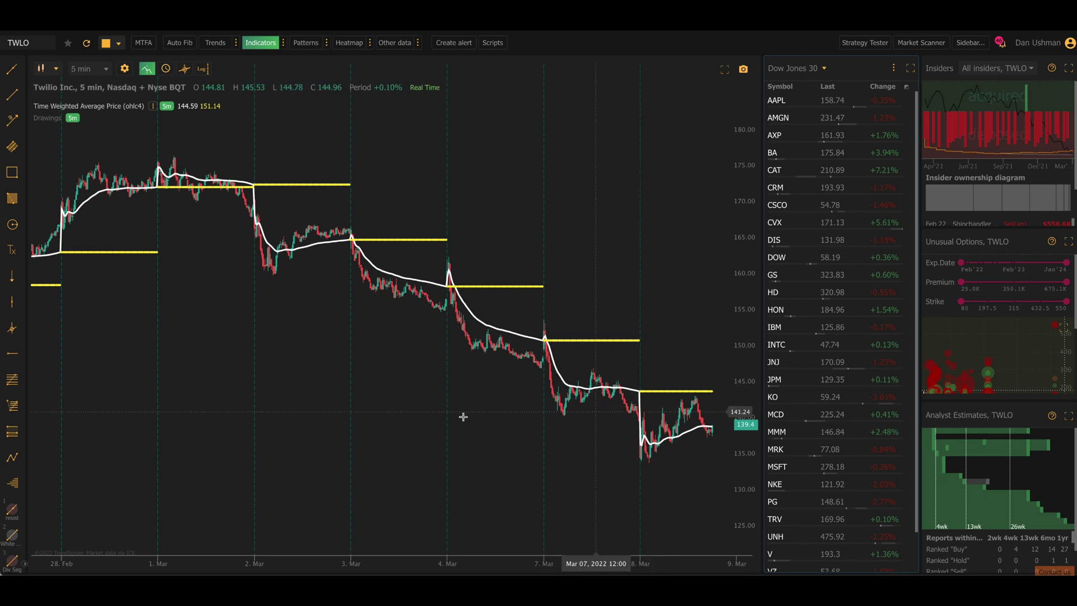
scroll(315, 387, "down", 2)
left_click_drag(304, 392, 548, 449)
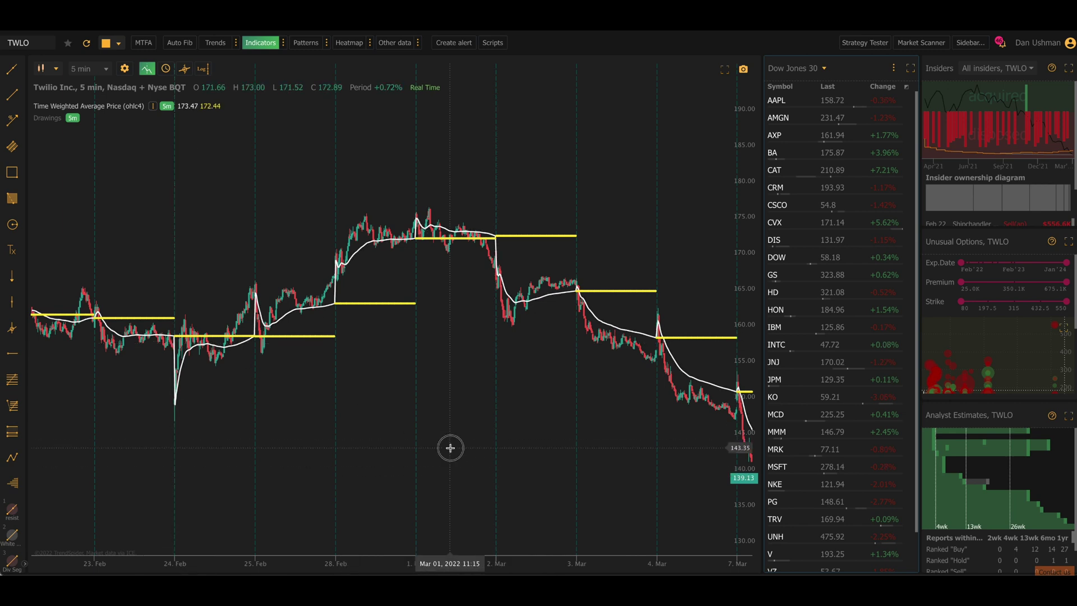
Load SPY, browse its chart, then switch to American Express (AXP) from the Dow Jones 30 watchlist.
type("SPY")
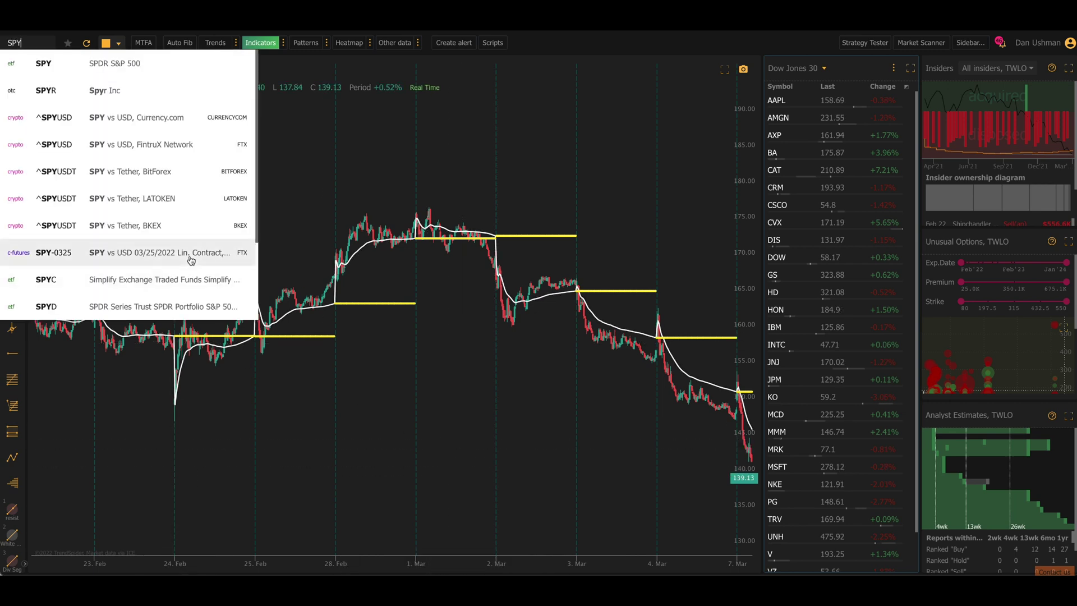
left_click(150, 67)
scroll(363, 358, "down", 5)
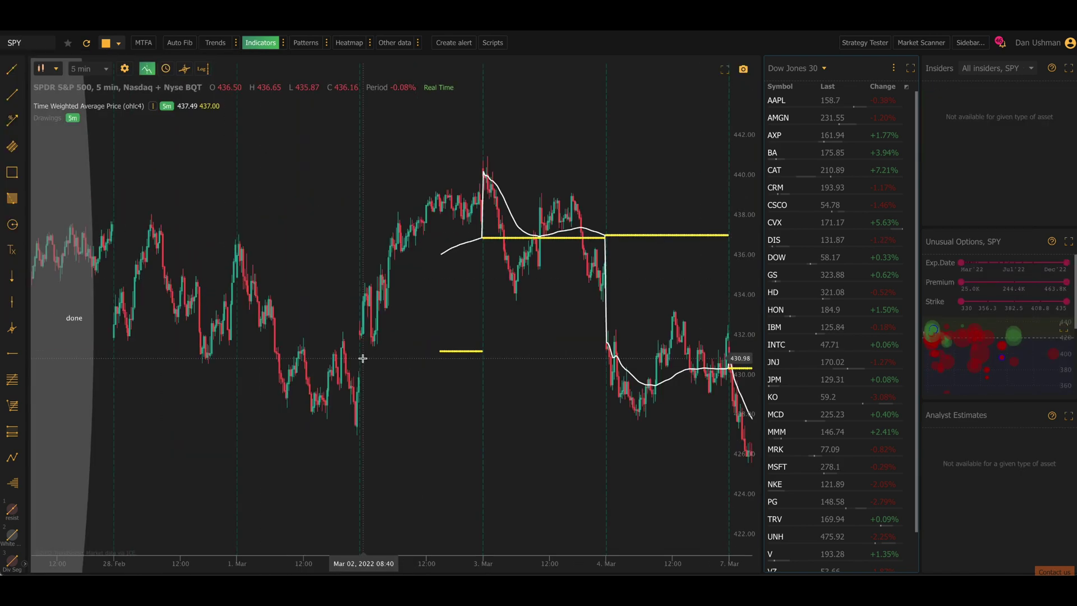
scroll(295, 359, "right", 5)
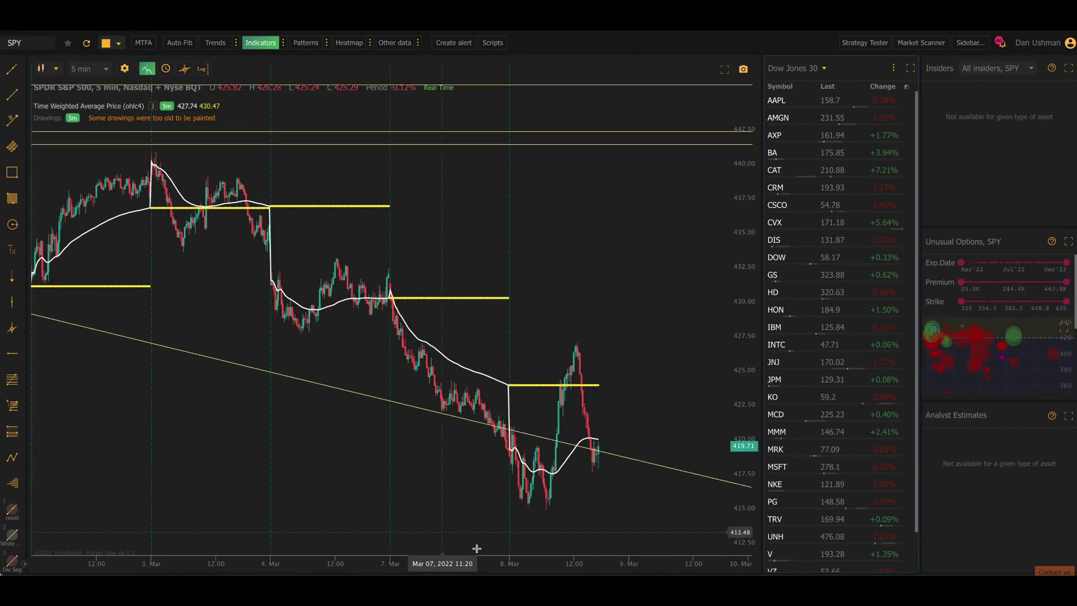
scroll(422, 566, "down", 5)
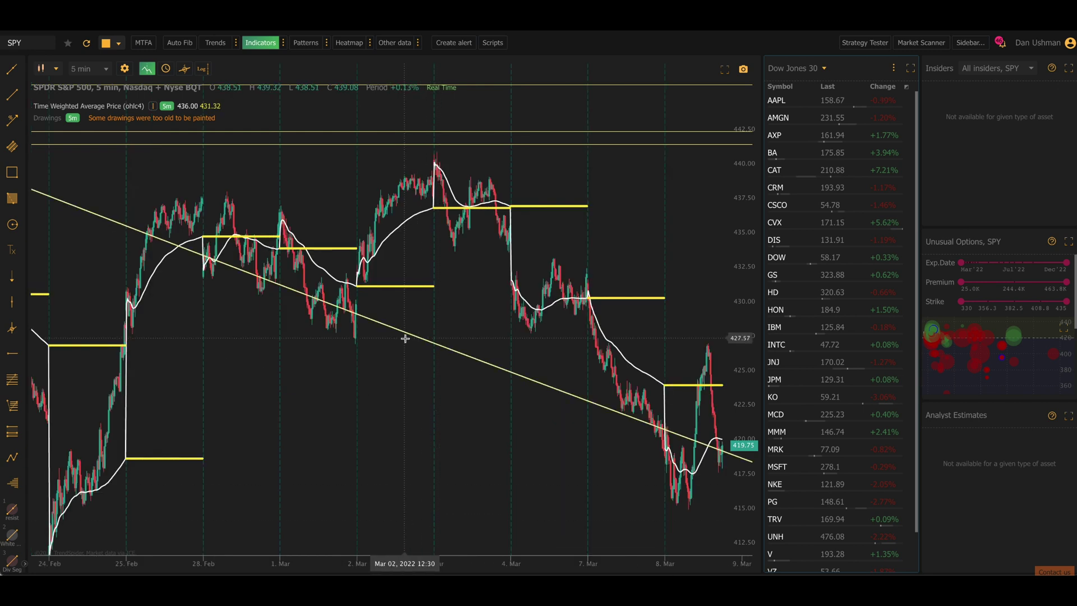
left_click_drag(269, 452, 260, 450)
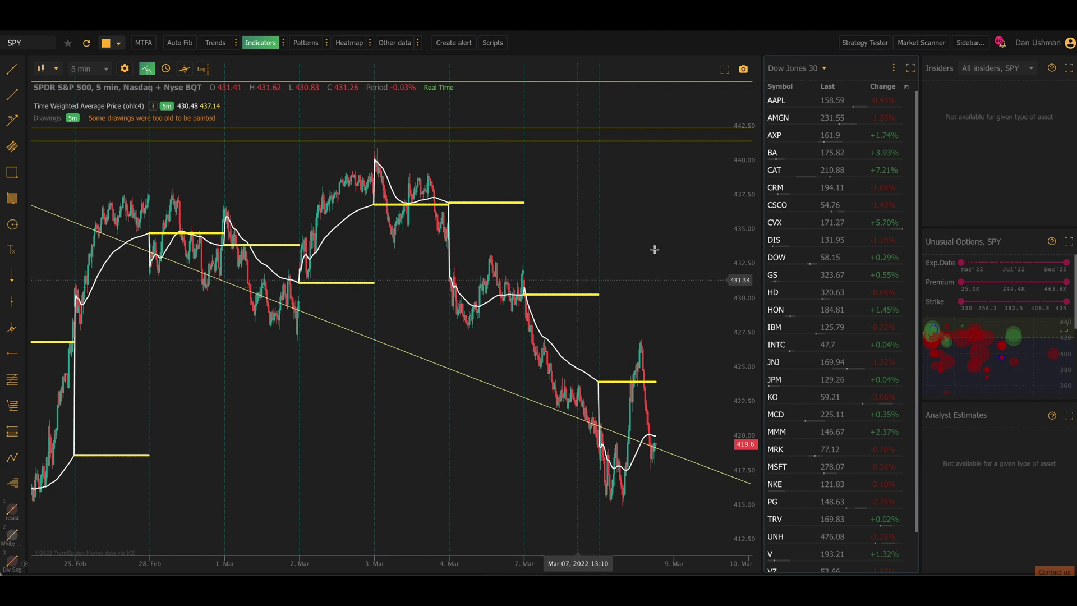
left_click(808, 140)
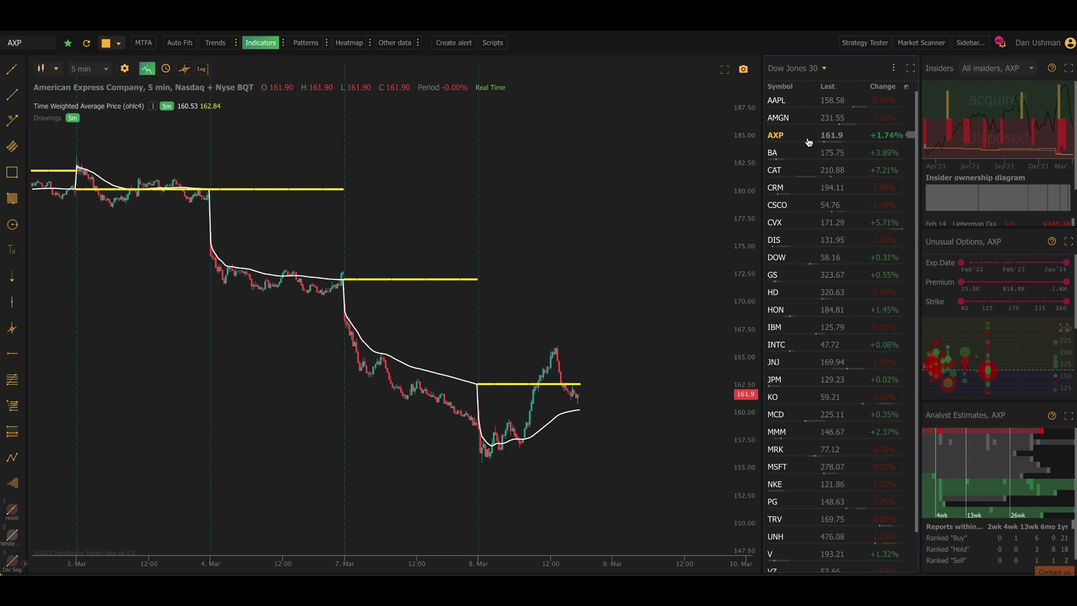
Start an alert on the TWAP line, dismiss it, and bring up the chart-type list.
left_click(464, 383)
left_click(481, 411)
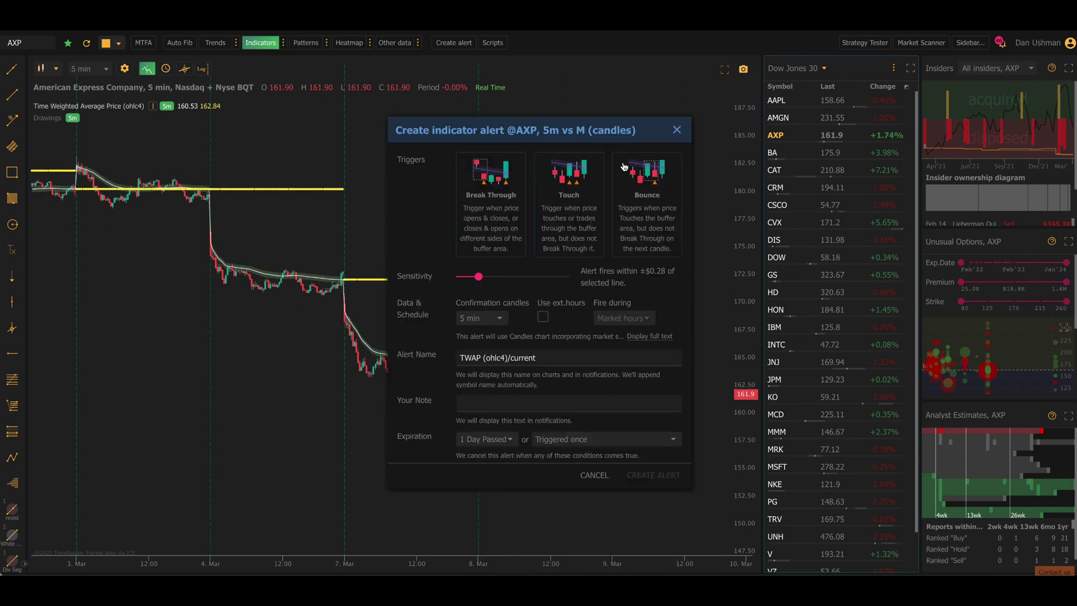
left_click(678, 130)
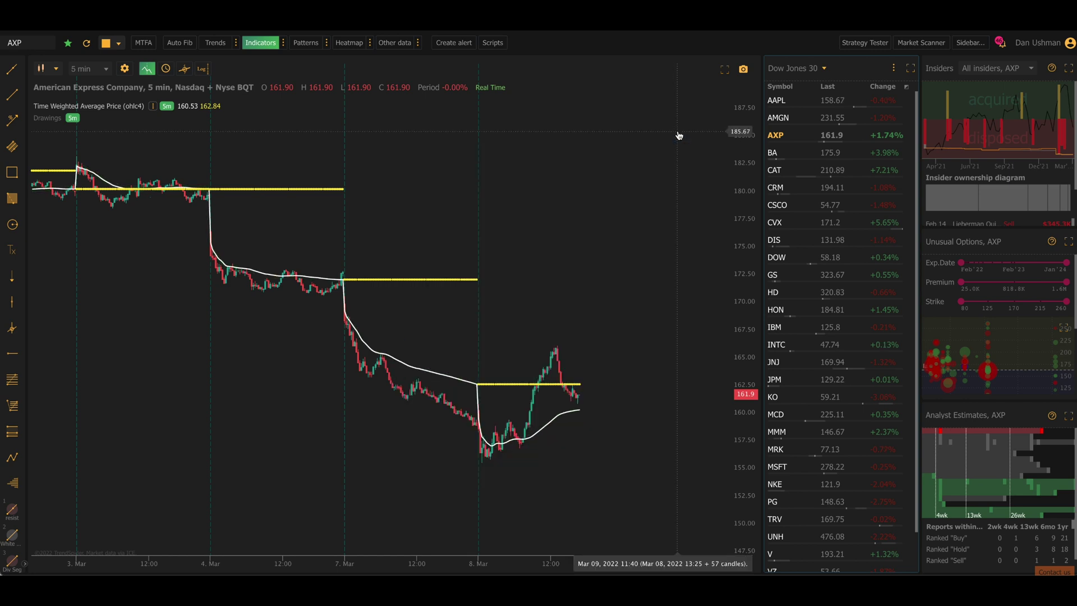
left_click(41, 69)
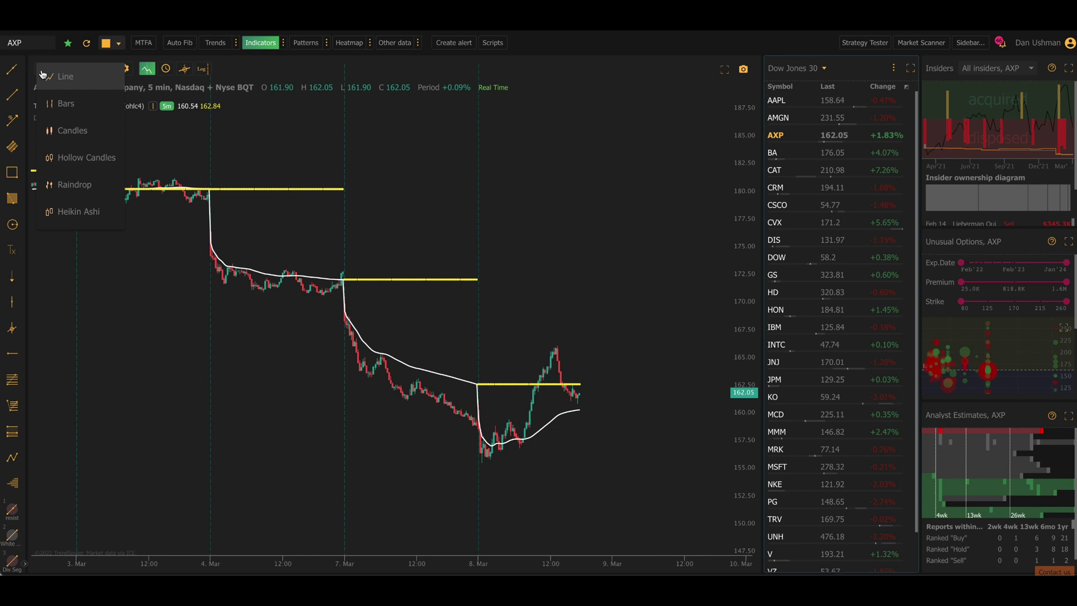
Display AXP as a raindrop chart and change the TWAP price source to oc2.
left_click(72, 184)
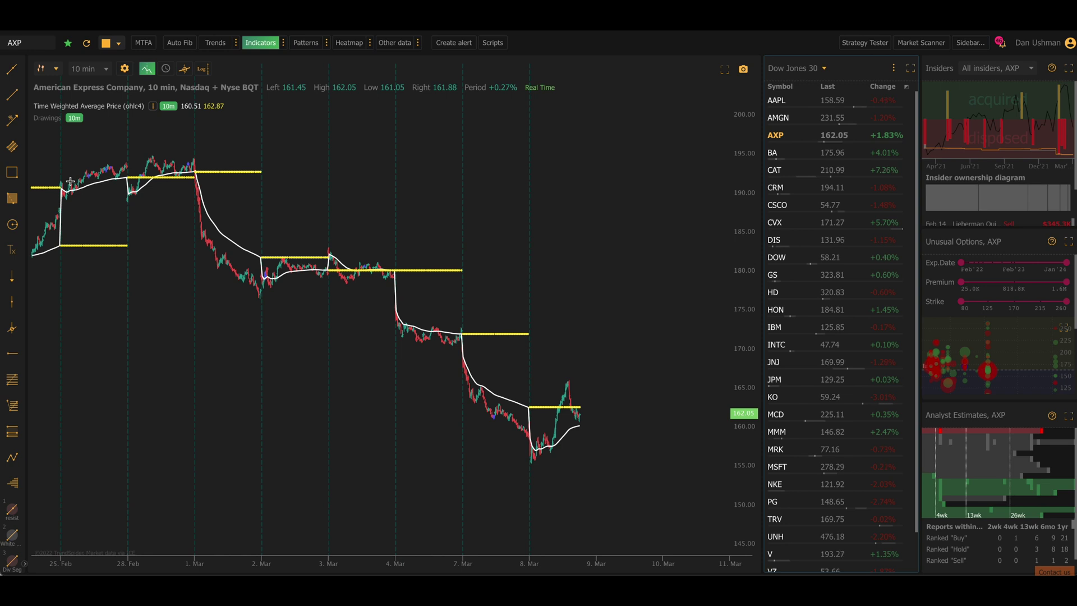
left_click(153, 110)
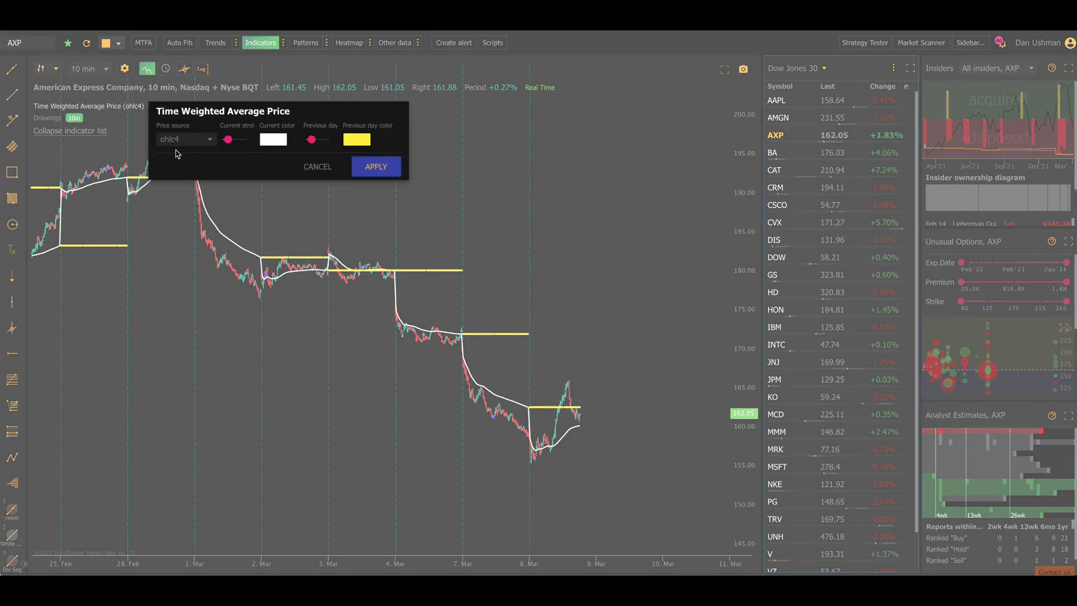
left_click(177, 140)
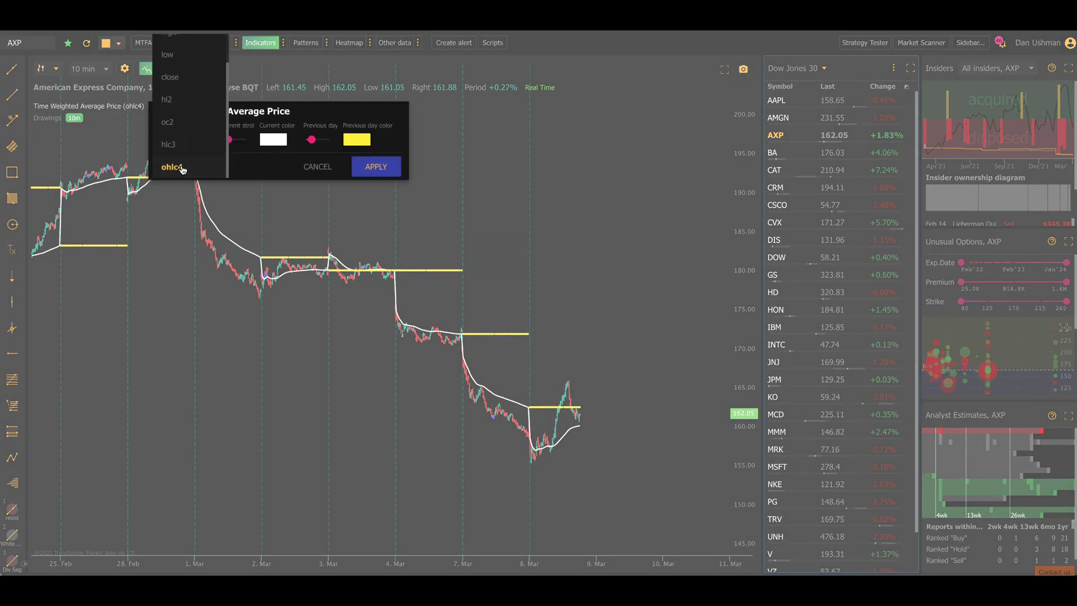
left_click(190, 128)
left_click(370, 166)
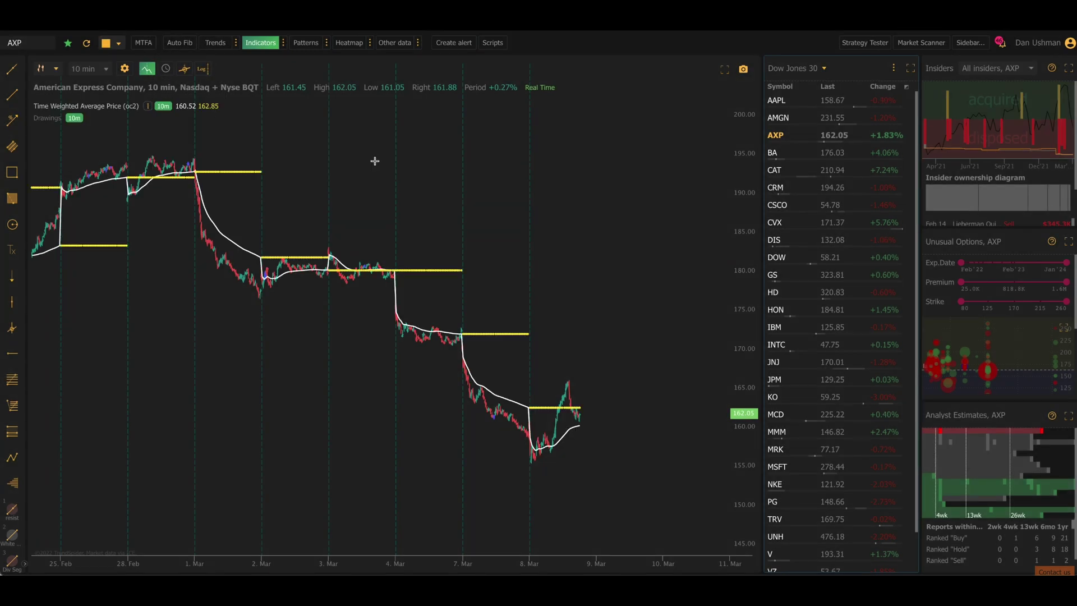